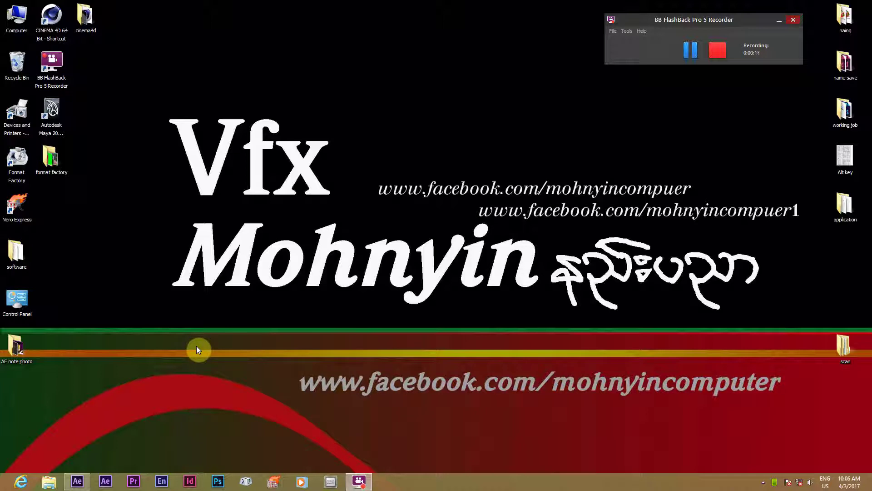
Switch to After Effects and apply the Photo Filter color correction effect to the VID_20170330_144329.mp4 layer.
{"action": "left_click", "coordinate": [77, 481]}
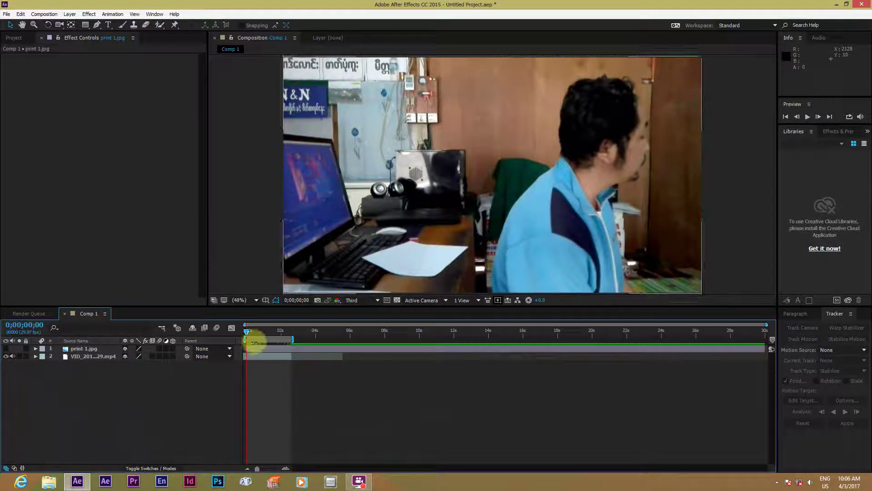
{"action": "left_click_drag", "start_coordinate": [249, 333], "coordinate": [254, 356]}
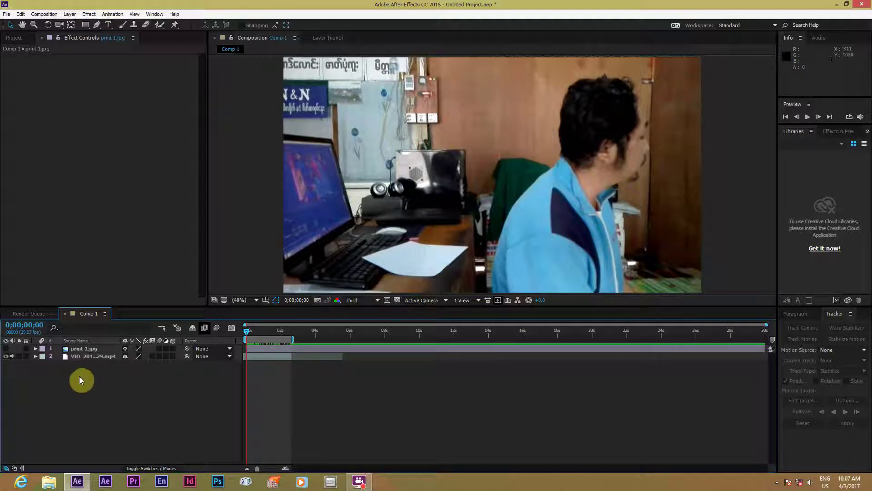
{"action": "left_click", "coordinate": [83, 356]}
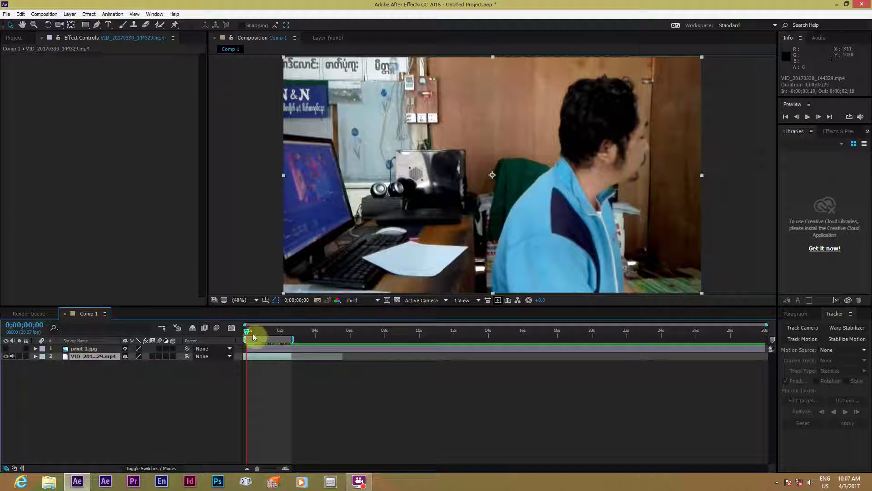
{"action": "left_click_drag", "start_coordinate": [247, 337], "coordinate": [253, 335]}
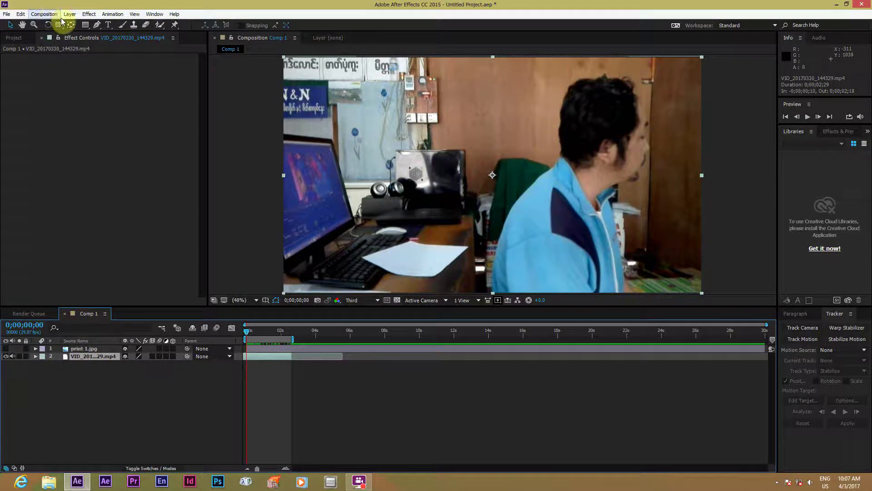
{"action": "left_click", "coordinate": [89, 14]}
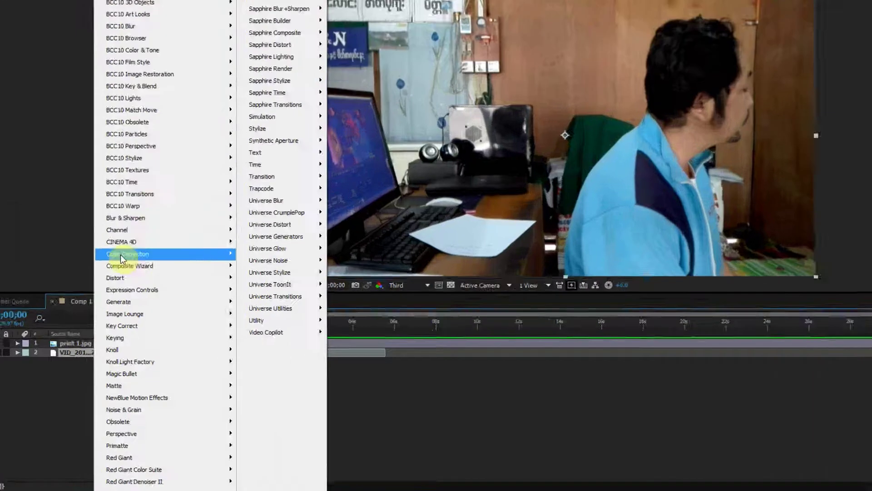
{"action": "mouse_move", "coordinate": [122, 276]}
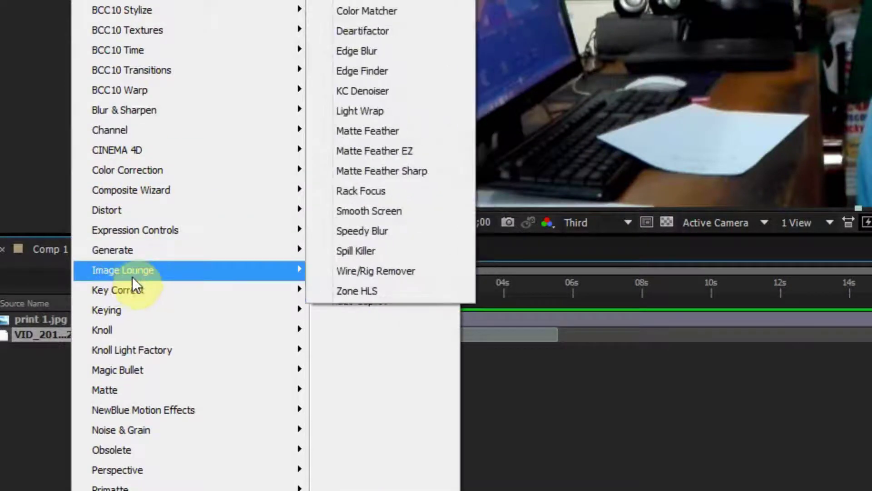
{"action": "mouse_move", "coordinate": [138, 167]}
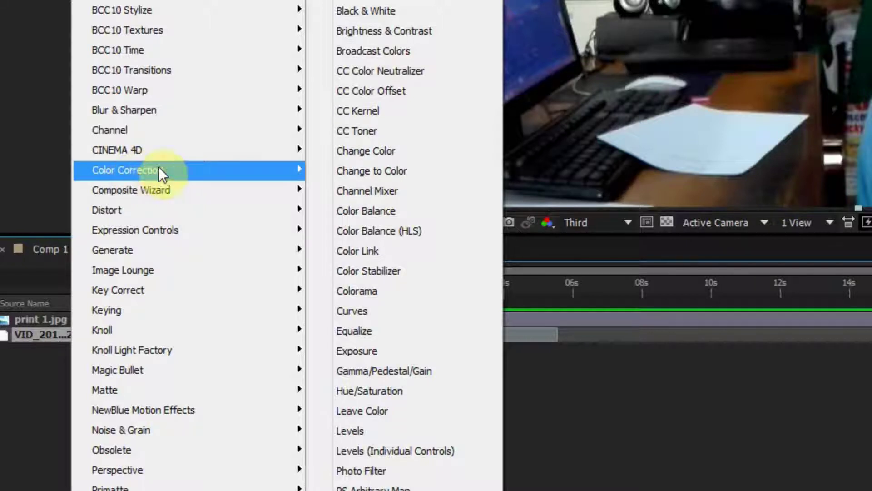
{"action": "left_click", "coordinate": [391, 473]}
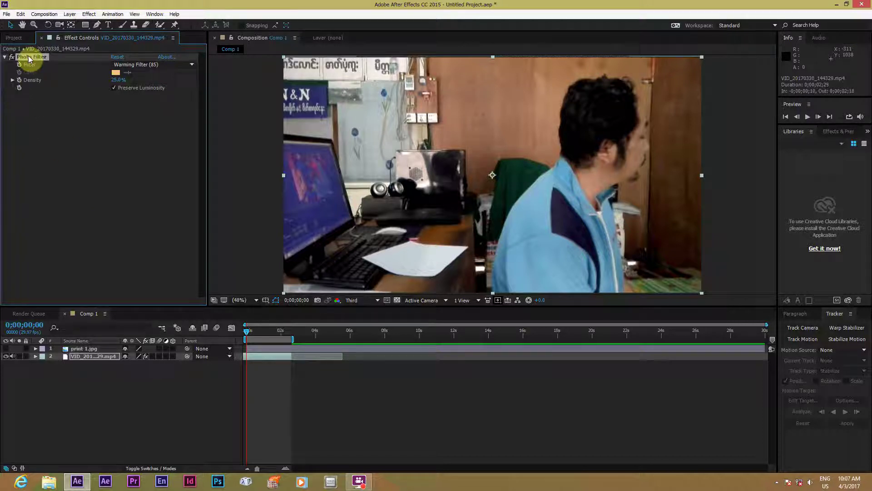
{"action": "left_click", "coordinate": [104, 353]}
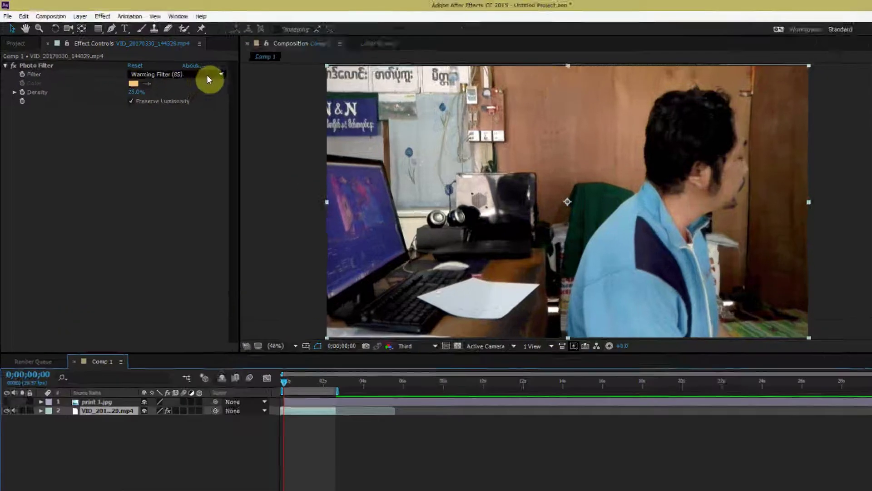
Try the Red option of the Photo Filter at 100% density on the video layer and undo the changes.
{"action": "left_click", "coordinate": [189, 65]}
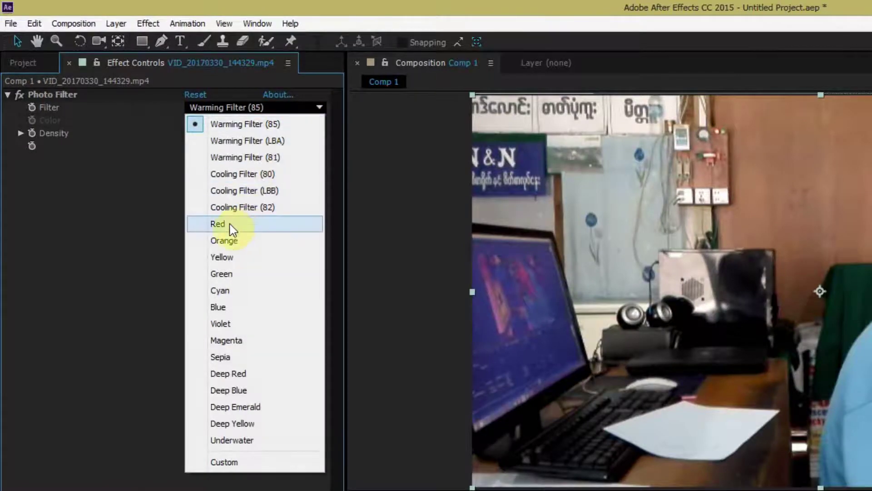
{"action": "left_click", "coordinate": [230, 225]}
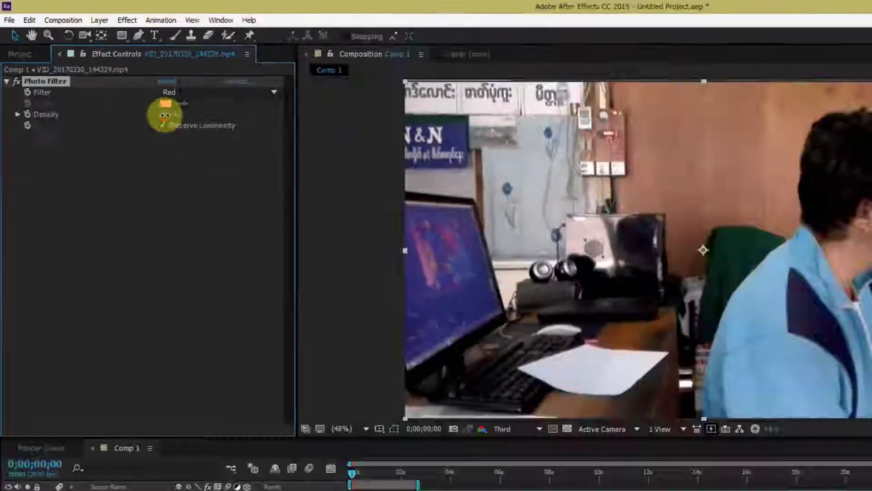
{"action": "left_click_drag", "start_coordinate": [165, 115], "coordinate": [269, 120]}
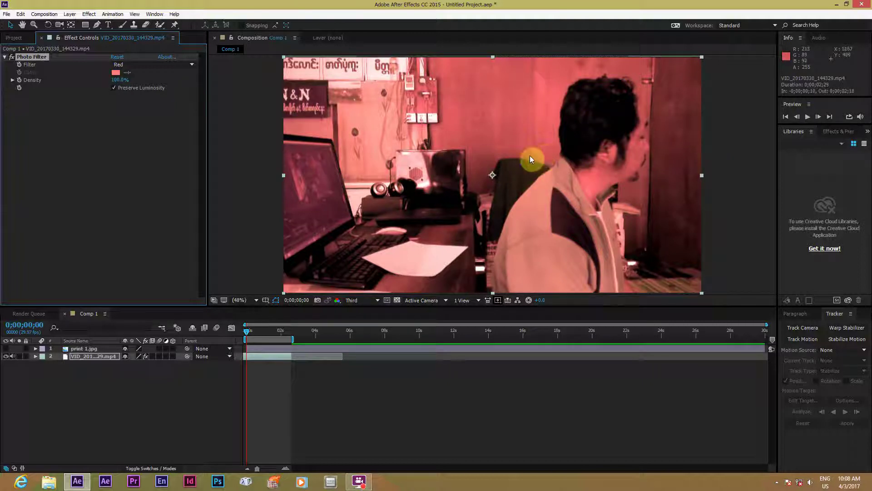
{"action": "left_click_drag", "start_coordinate": [119, 80], "coordinate": [49, 90]}
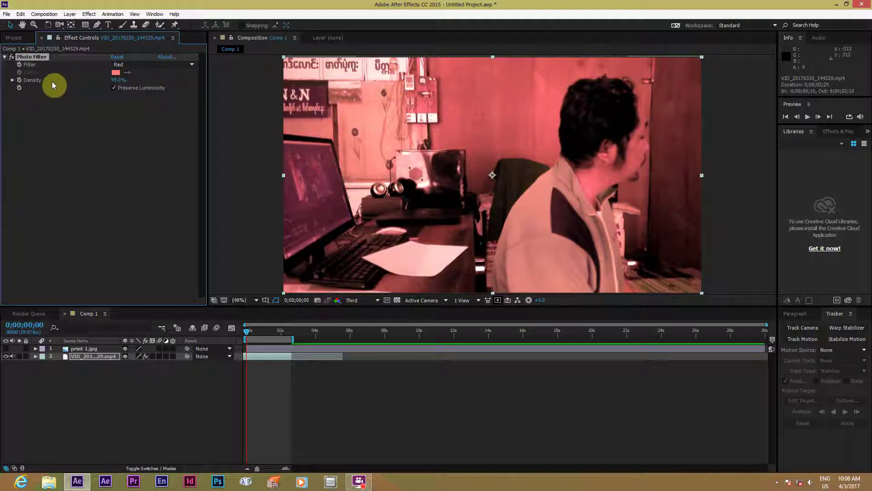
{"action": "left_click_drag", "start_coordinate": [52, 81], "coordinate": [130, 78]}
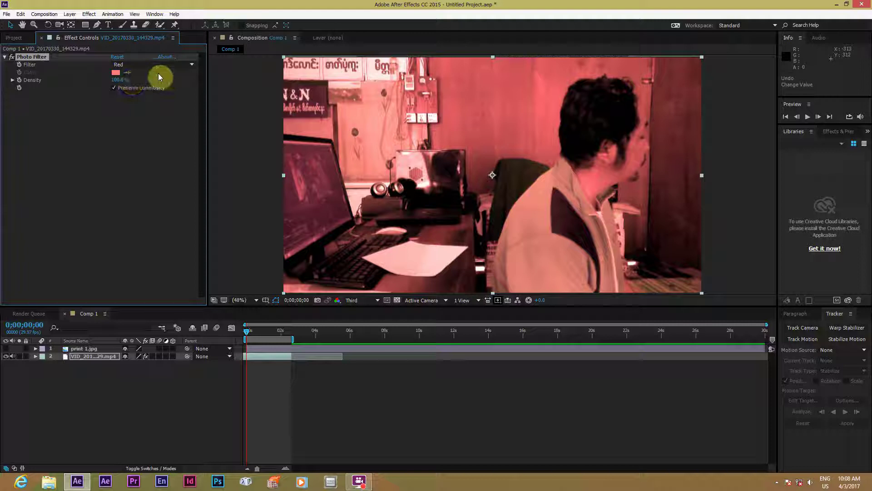
{"action": "key", "text": "ctrl+z"}
{"action": "key", "text": "ctrl+z"}
Set the video layer's Photo Filter to Blue and its density to 63%.
{"action": "left_click", "coordinate": [166, 65]}
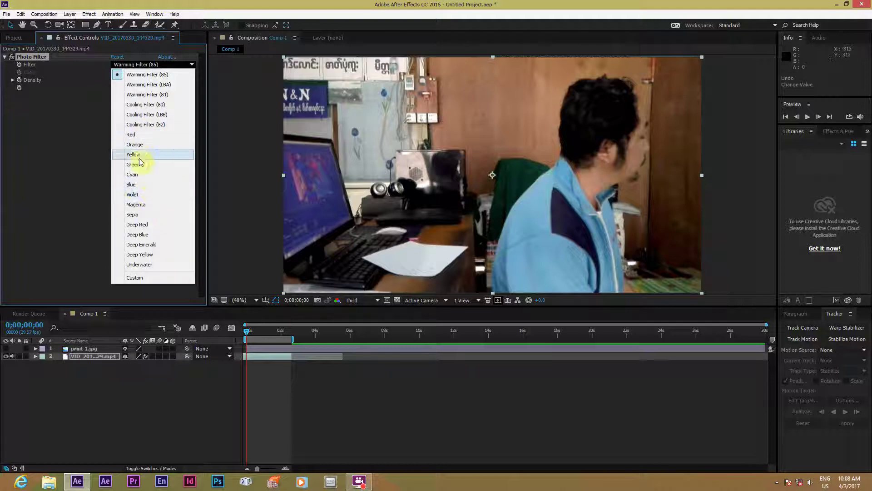
{"action": "left_click", "coordinate": [134, 184]}
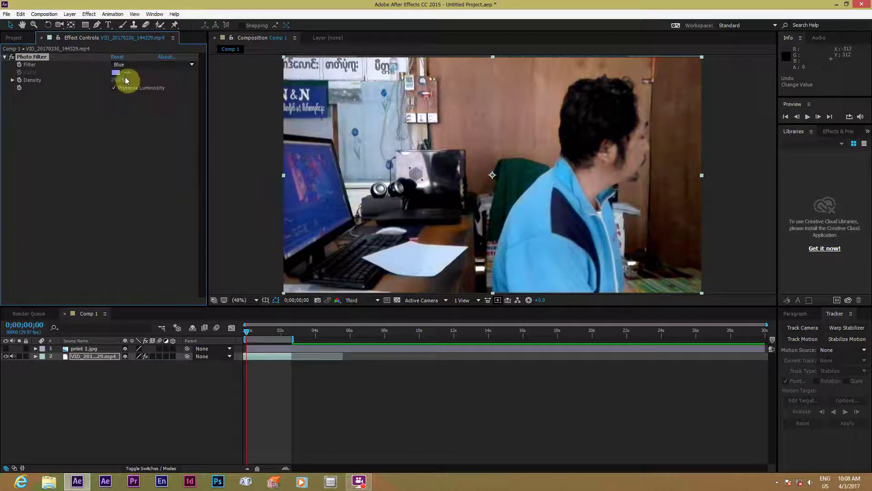
{"action": "left_click_drag", "start_coordinate": [113, 82], "coordinate": [167, 85]}
{"action": "left_click_drag", "start_coordinate": [117, 81], "coordinate": [101, 81]}
{"action": "left_click", "coordinate": [102, 355]}
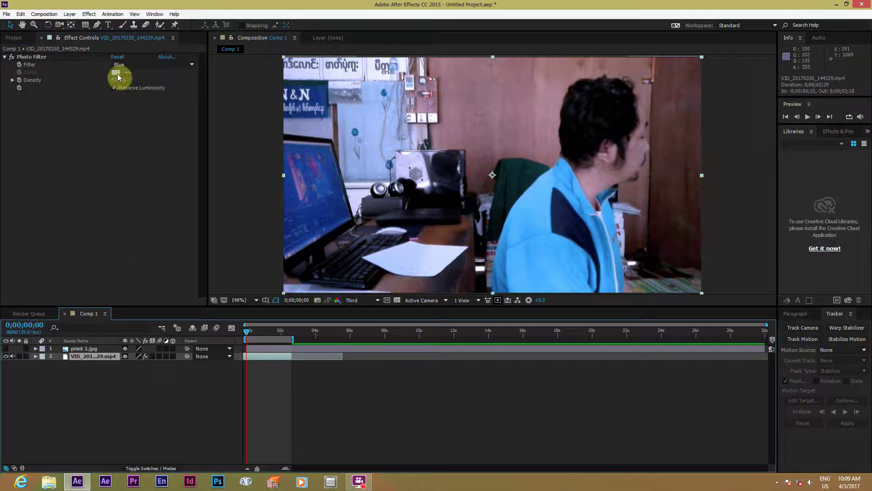
Change the Photo Filter type to Custom and switch it to Warming Filter (85).
{"action": "left_click", "coordinate": [144, 64]}
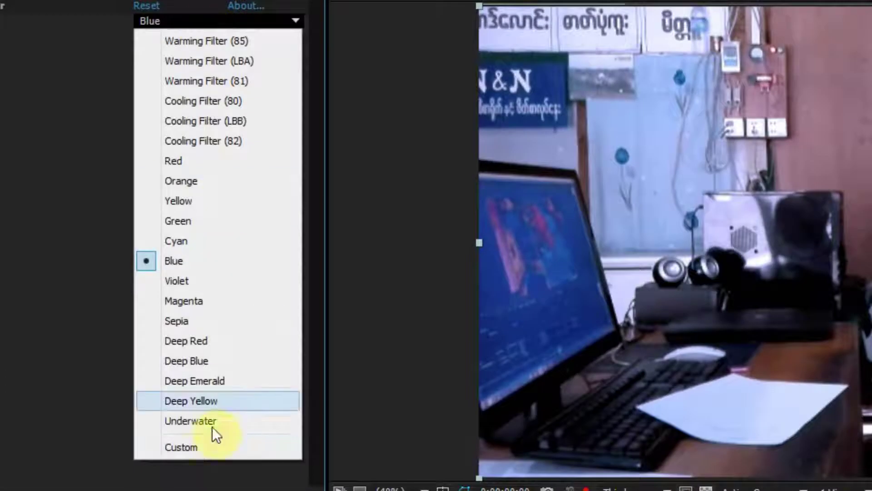
{"action": "left_click", "coordinate": [190, 449]}
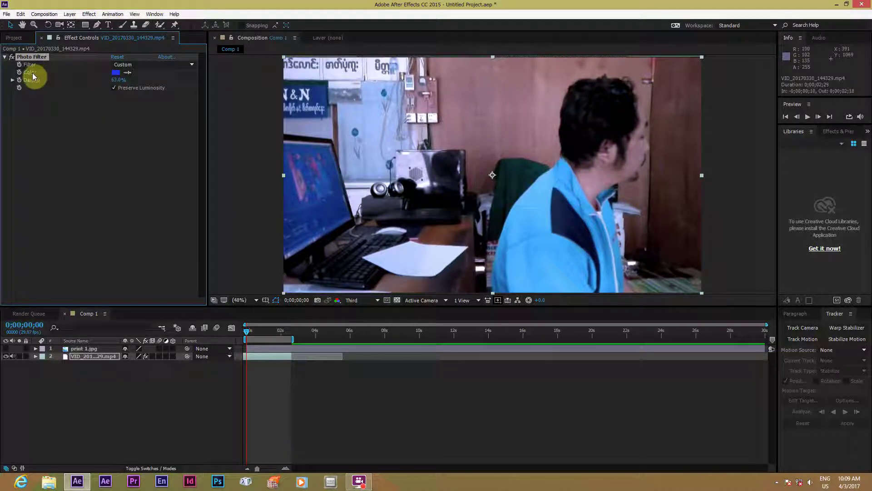
{"action": "left_click", "coordinate": [170, 66]}
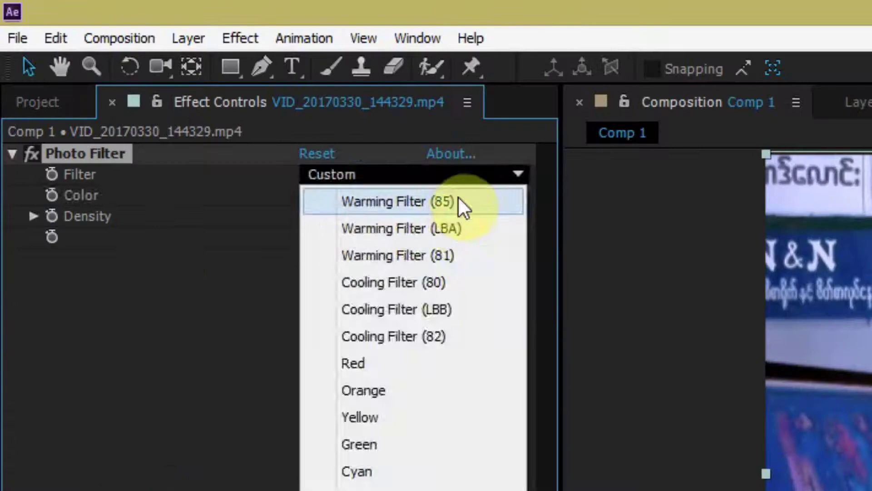
{"action": "left_click", "coordinate": [249, 109]}
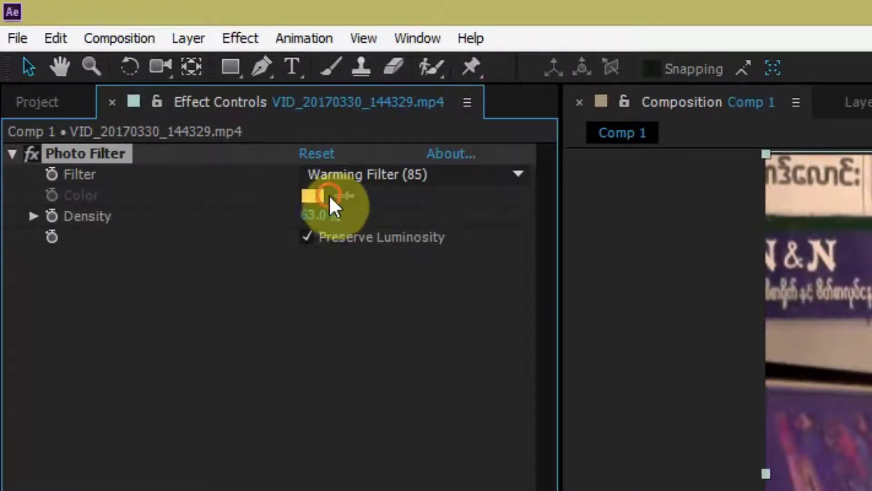
{"action": "left_click", "coordinate": [90, 202]}
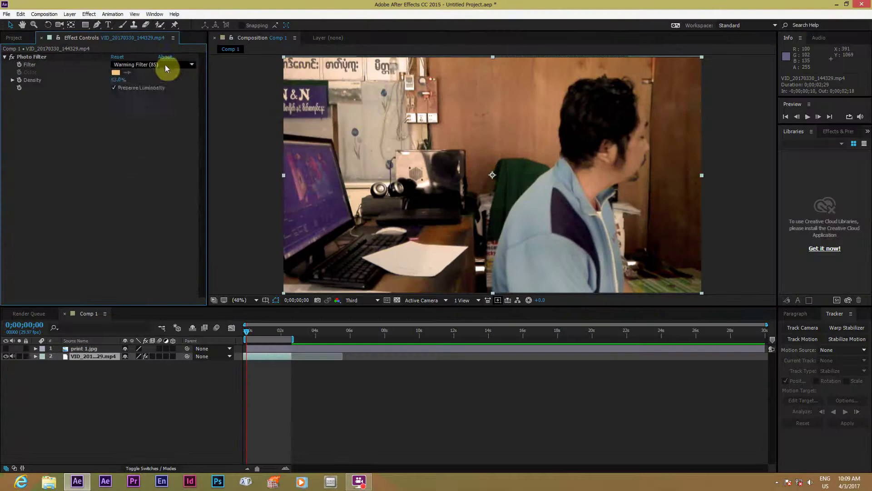
Set the Photo Filter to Custom and sample its color from the blue jacket in the footage.
{"action": "left_click", "coordinate": [444, 174]}
{"action": "left_click", "coordinate": [135, 277]}
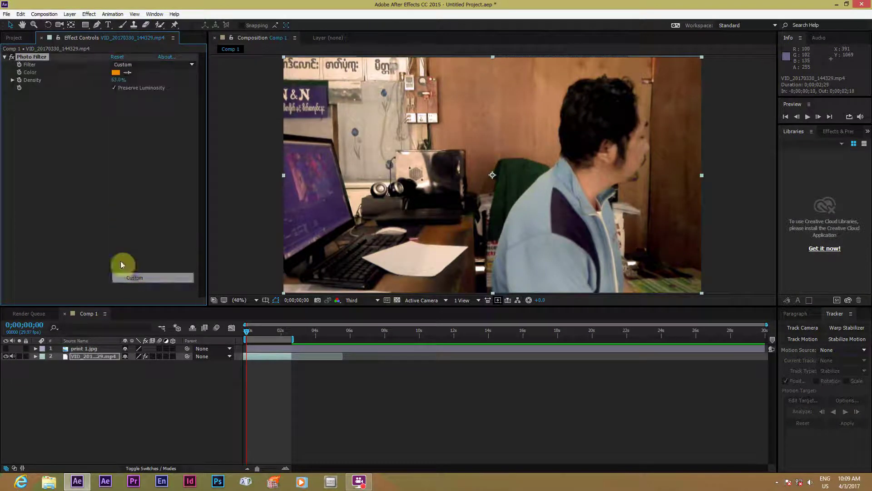
{"action": "left_click", "coordinate": [27, 74]}
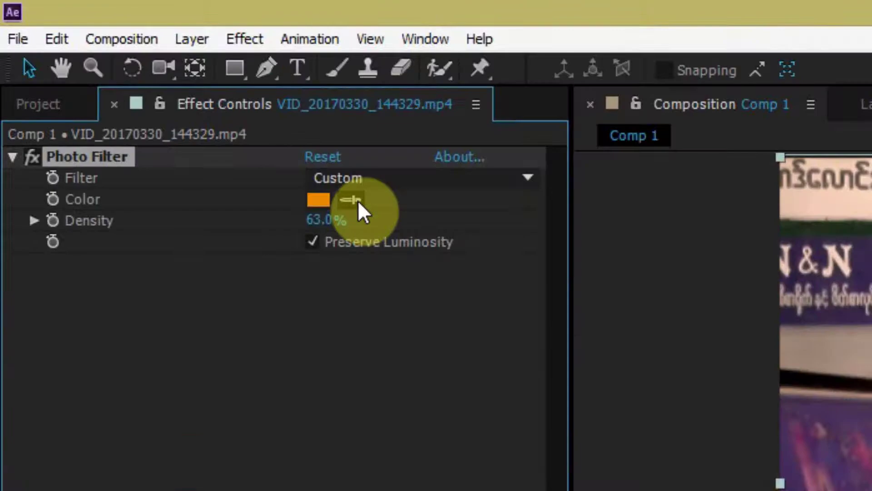
{"action": "left_click", "coordinate": [128, 74]}
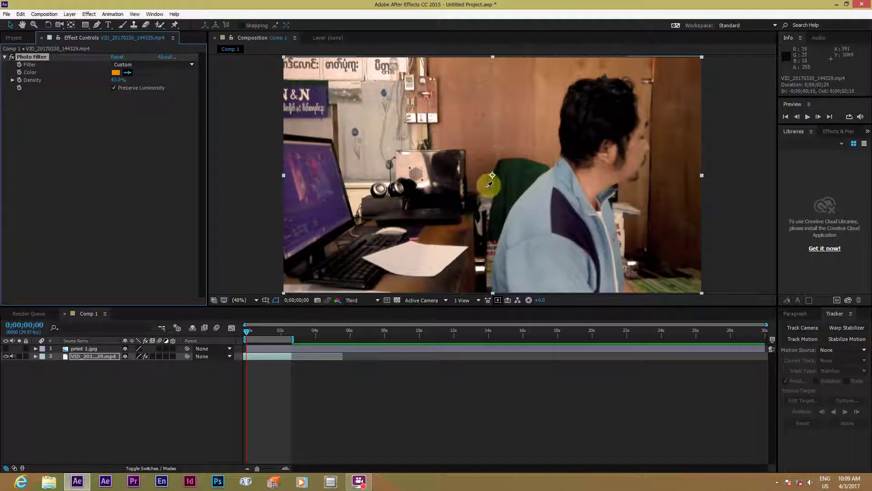
{"action": "left_click", "coordinate": [534, 205]}
{"action": "left_click", "coordinate": [533, 214]}
Set the custom filter's density to 100%, and open its color picker without changing the color.
{"action": "left_click_drag", "start_coordinate": [112, 81], "coordinate": [148, 108]}
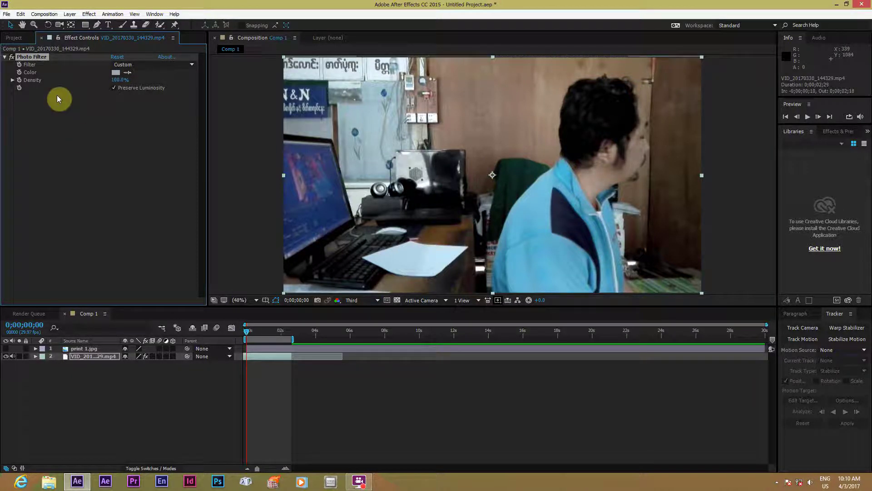
{"action": "left_click", "coordinate": [116, 73]}
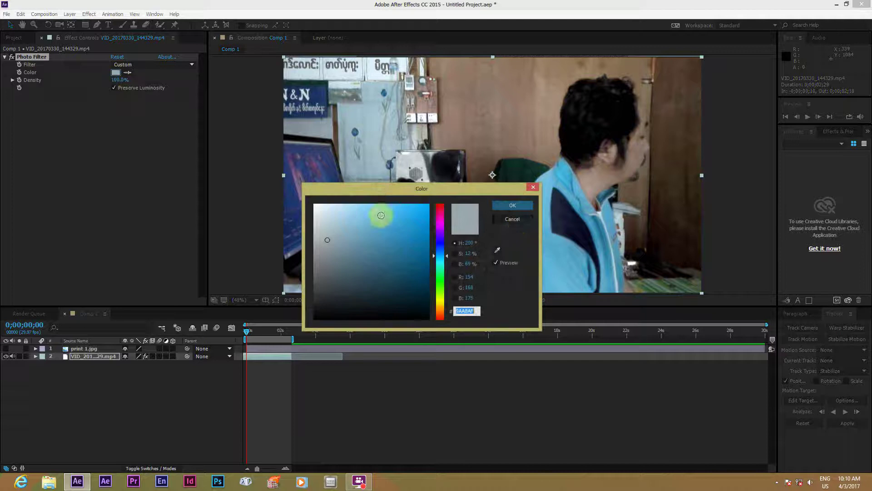
{"action": "left_click", "coordinate": [518, 220]}
Set the Photo Filter to Red at 77% density and play back the tinted footage.
{"action": "left_click", "coordinate": [192, 64]}
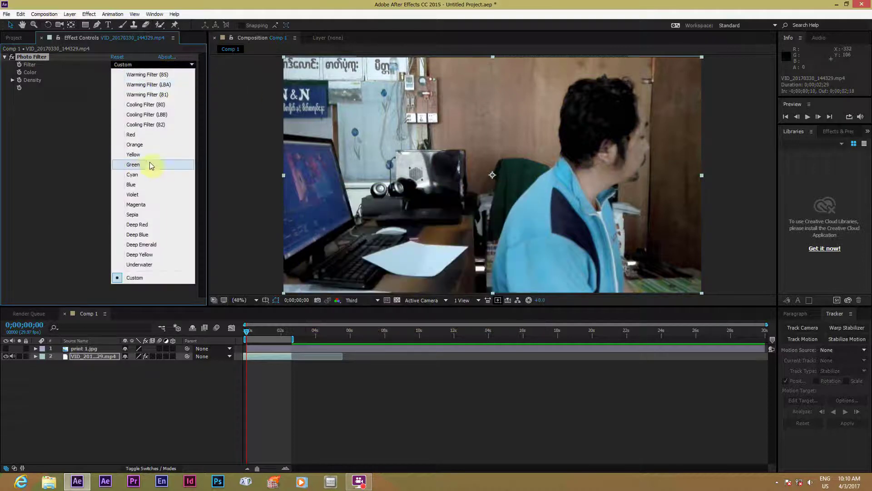
{"action": "left_click", "coordinate": [137, 135]}
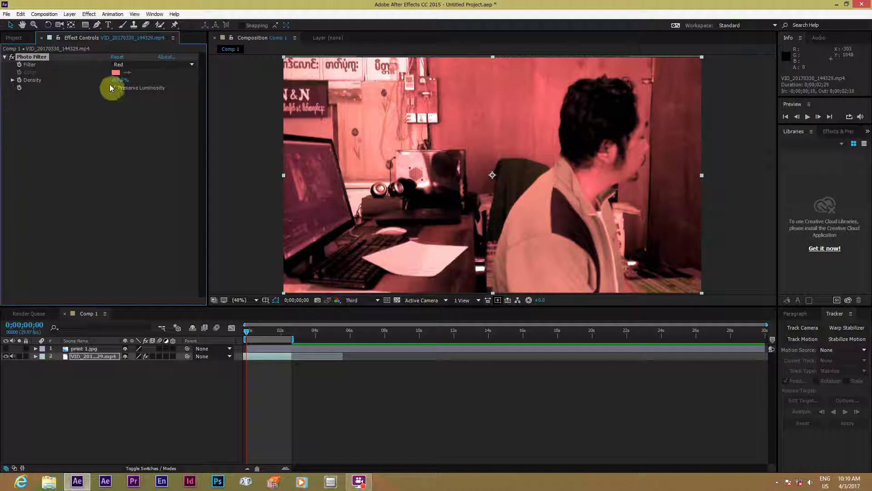
{"action": "left_click_drag", "start_coordinate": [114, 80], "coordinate": [108, 79]}
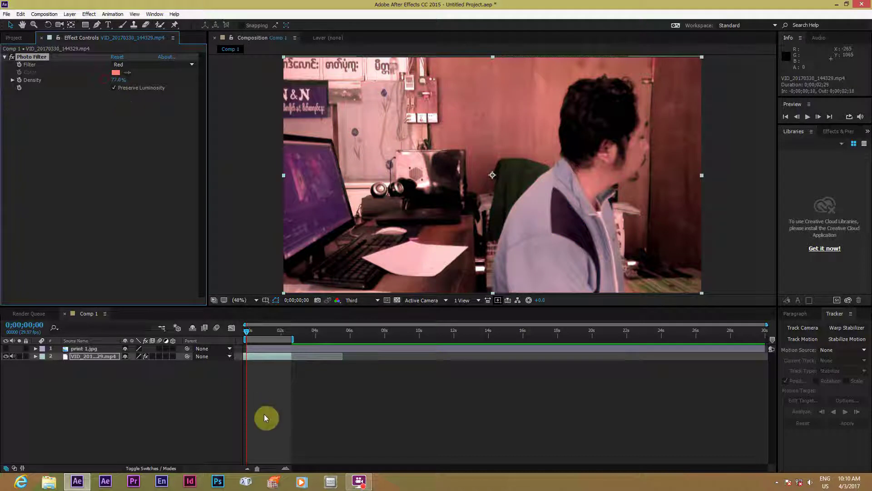
{"action": "key", "text": "space"}
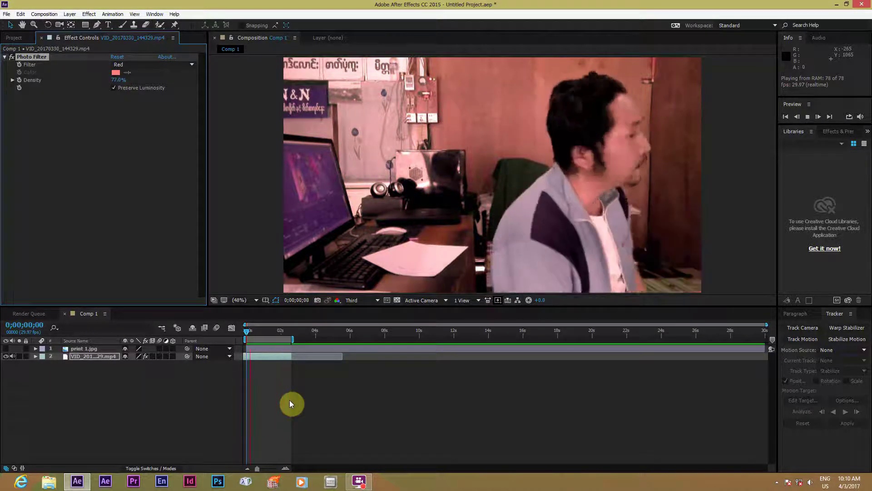
{"action": "key", "text": "space"}
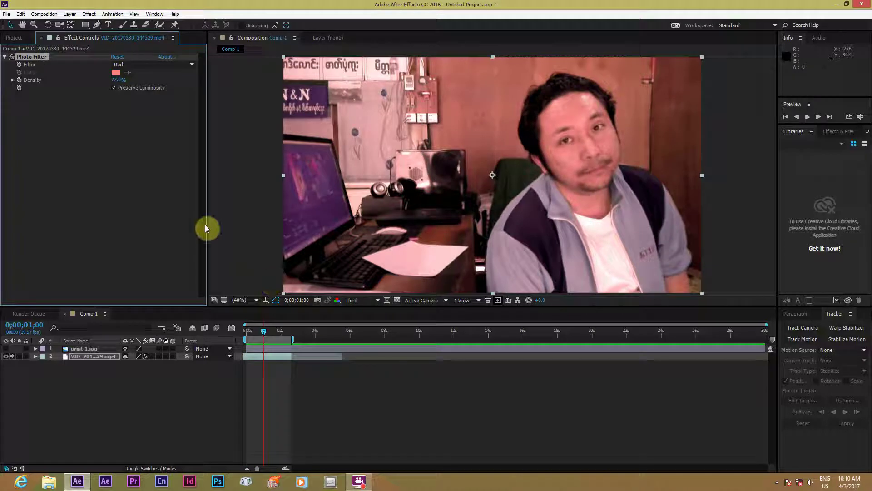
Turn on the visibility of the print 1.jpg layer and deselect it.
{"action": "left_click", "coordinate": [84, 348]}
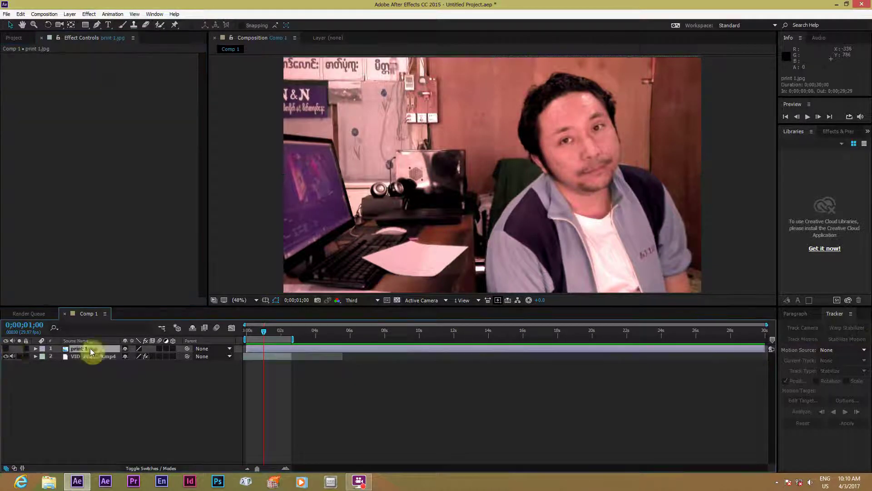
{"action": "left_click", "coordinate": [6, 348]}
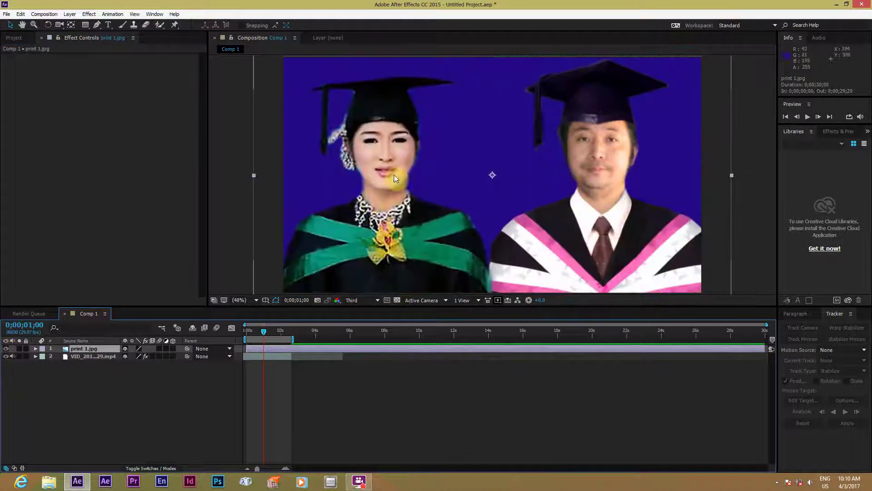
{"action": "left_click", "coordinate": [99, 374]}
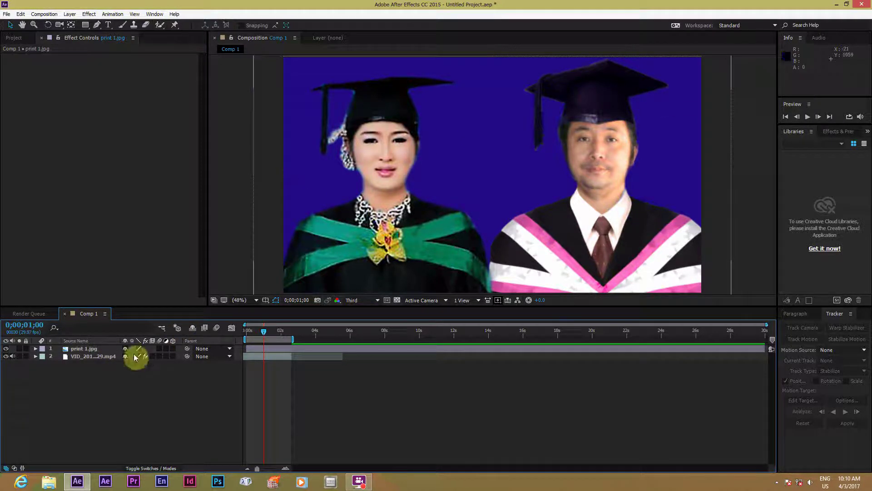
Apply the Photo Filter color correction effect to the print 1.jpg layer.
{"action": "left_click", "coordinate": [91, 349]}
{"action": "left_click", "coordinate": [89, 14]}
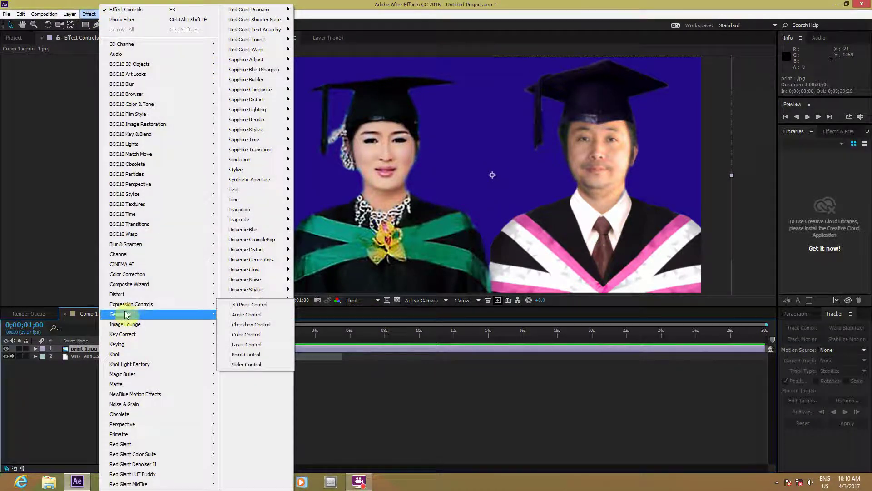
{"action": "mouse_move", "coordinate": [127, 337]}
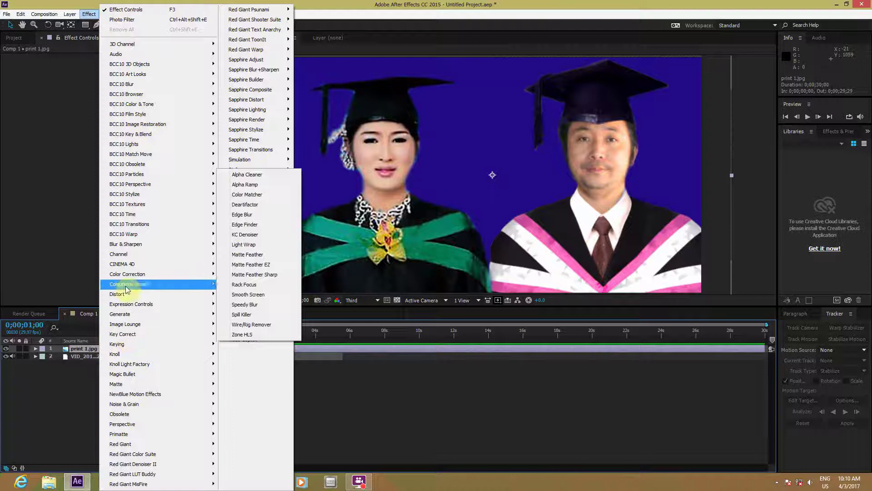
{"action": "mouse_move", "coordinate": [130, 274]}
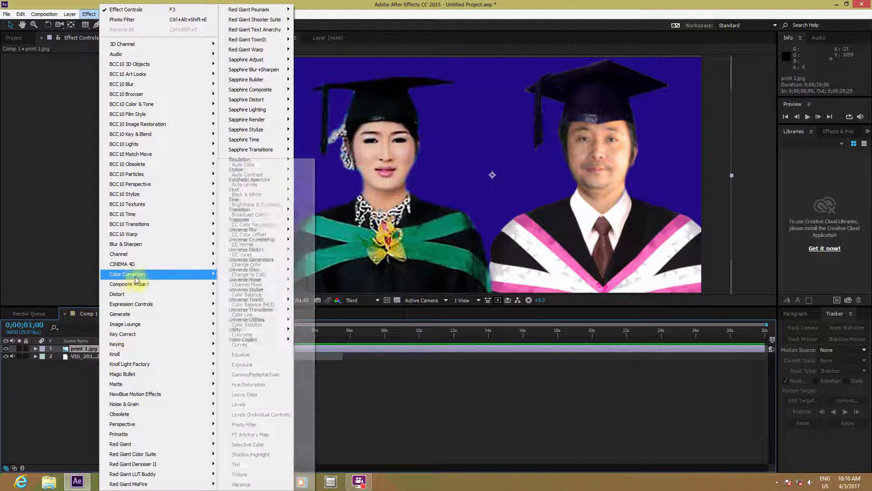
{"action": "left_click", "coordinate": [245, 424]}
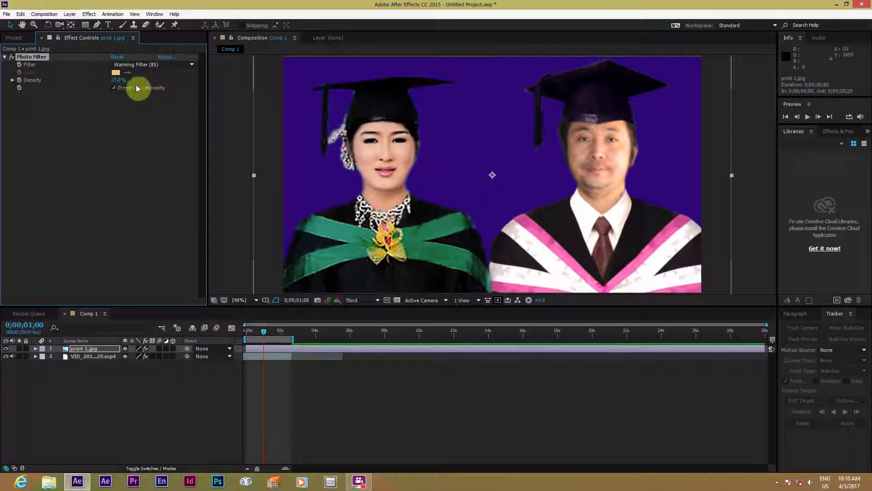
Set the print 1.jpg Photo Filter to Blue, try a high density and bring the density down to 0%.
{"action": "left_click", "coordinate": [160, 66]}
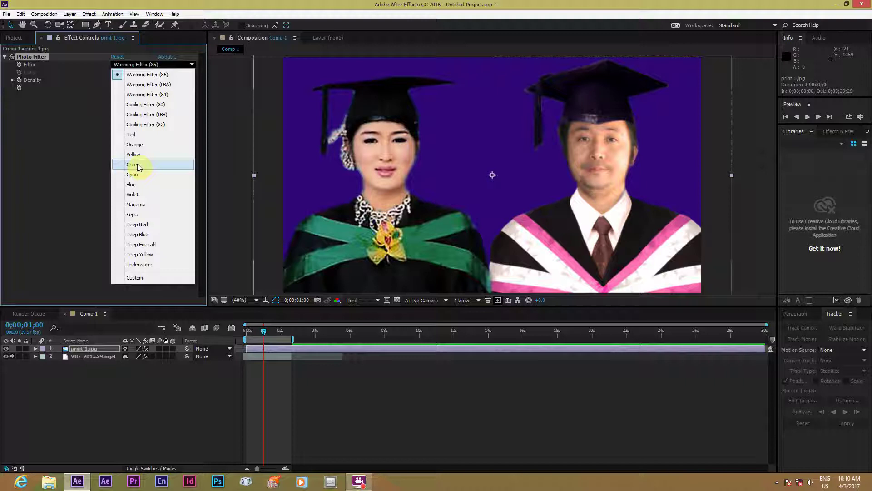
{"action": "left_click", "coordinate": [131, 184]}
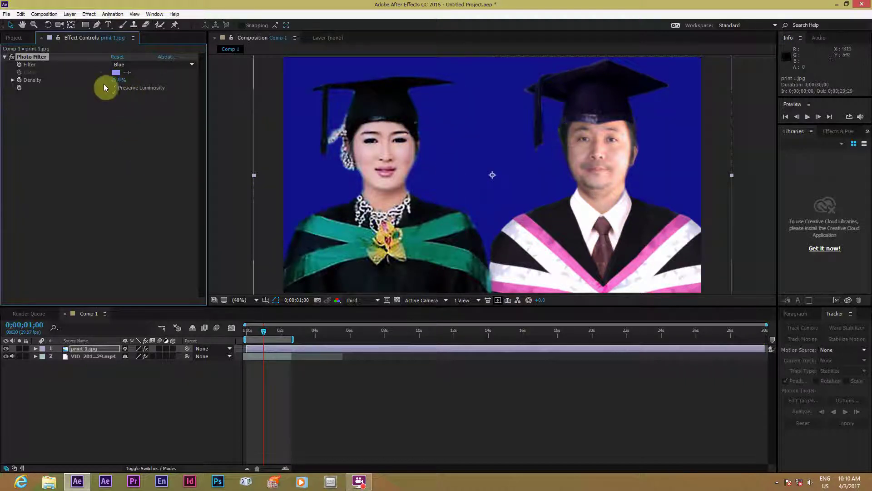
{"action": "left_click", "coordinate": [115, 87]}
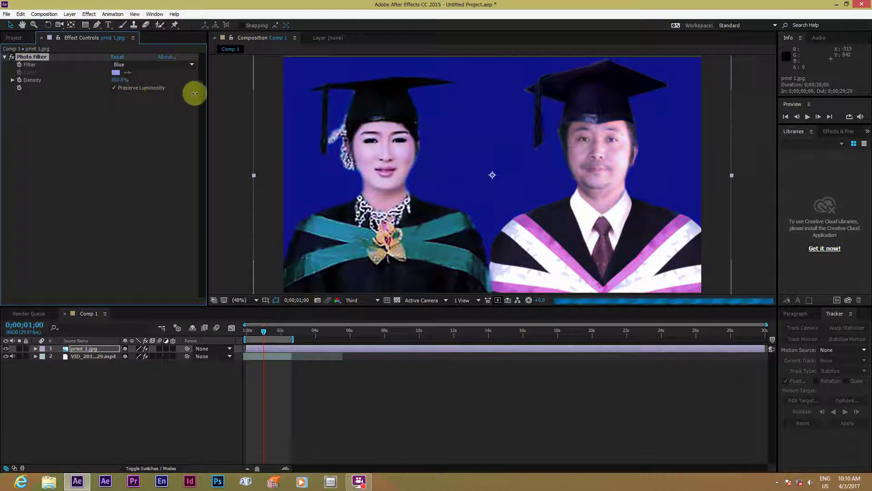
{"action": "left_click_drag", "start_coordinate": [237, 96], "coordinate": [74, 91]}
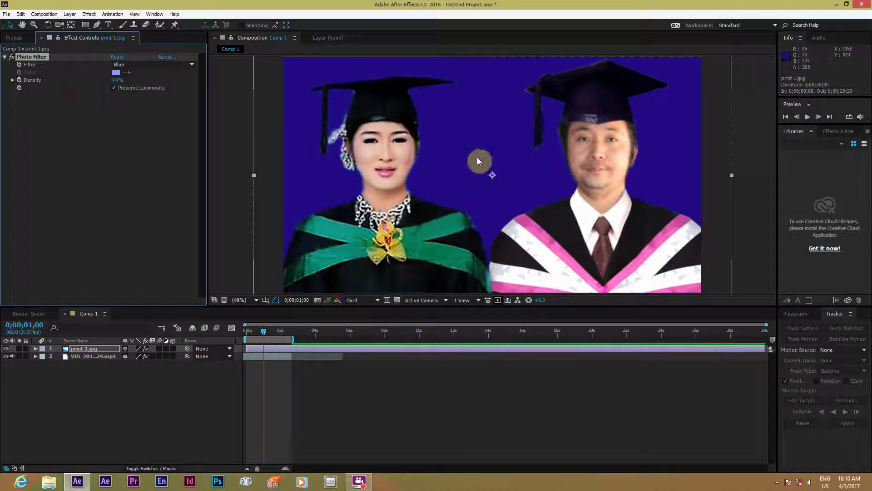
Try the Red filter on print 1.jpg at 100% and lower densities, and undo the filter and density changes.
{"action": "left_click", "coordinate": [187, 65]}
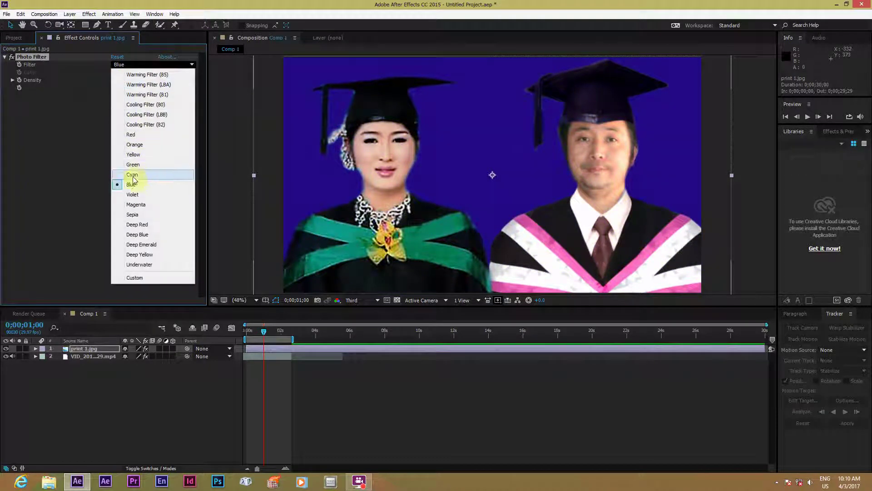
{"action": "left_click", "coordinate": [131, 135]}
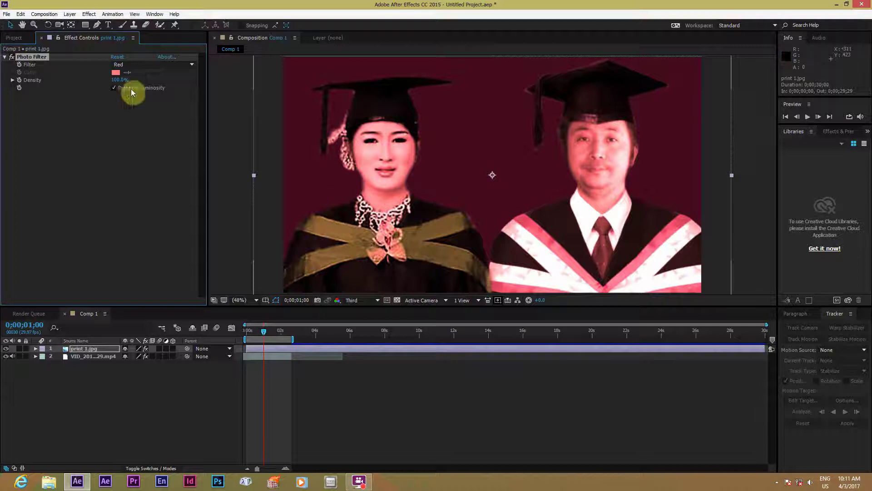
{"action": "left_click_drag", "start_coordinate": [116, 79], "coordinate": [137, 94]}
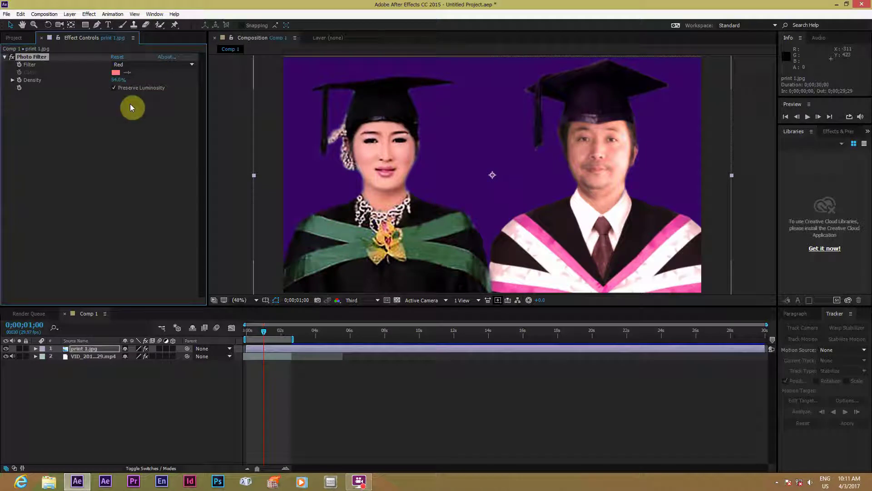
{"action": "key", "text": "ctrl+z"}
{"action": "key", "text": "ctrl+z"}
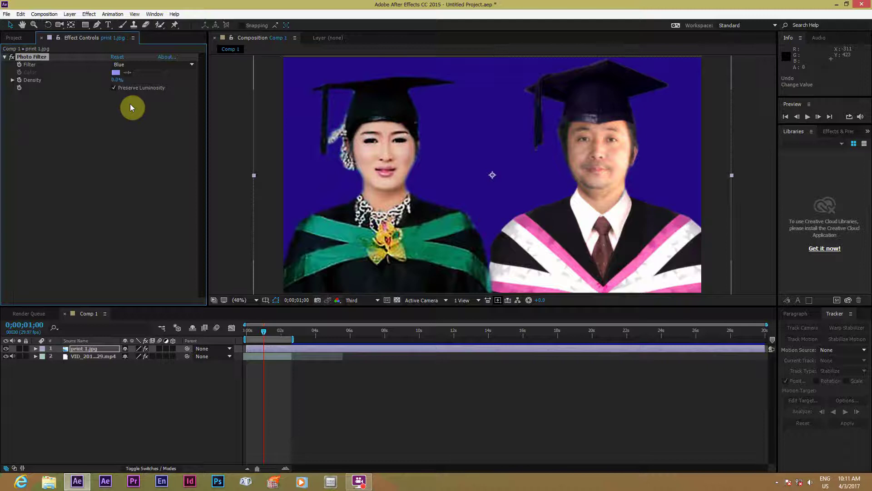
Set the Photo Filter to Custom and sample its color from the woman's black graduation cap.
{"action": "left_click", "coordinate": [162, 64]}
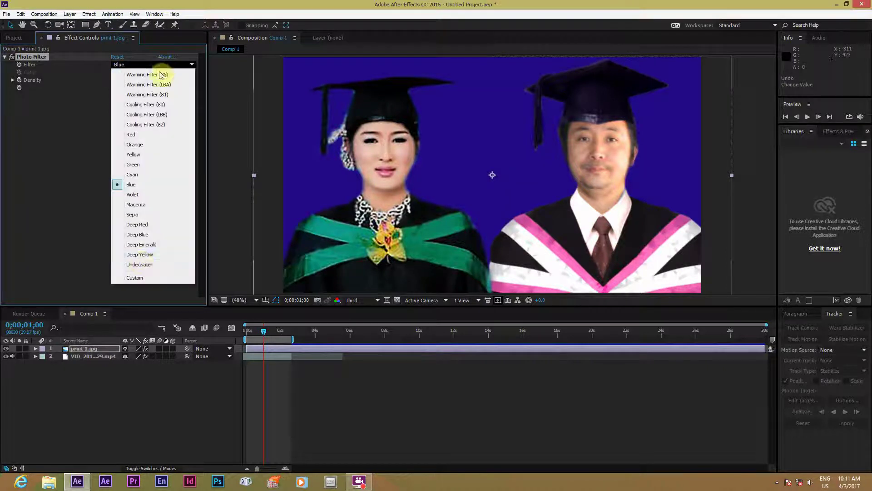
{"action": "left_click", "coordinate": [136, 277]}
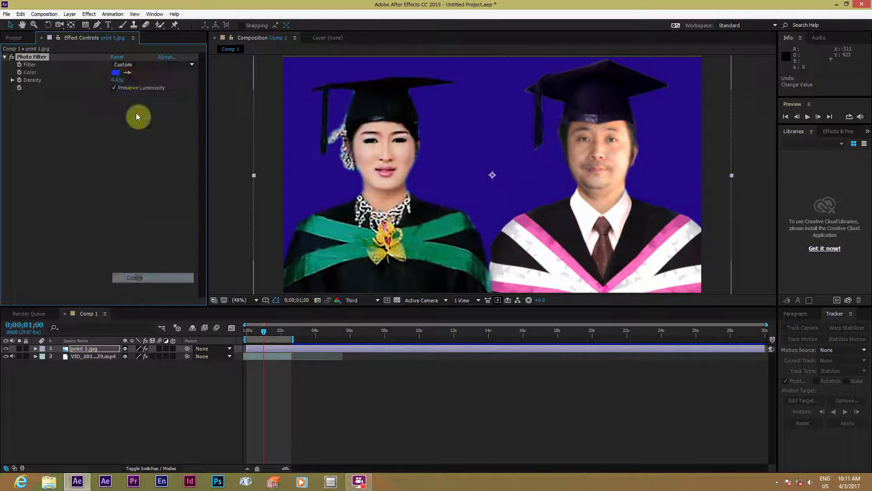
{"action": "left_click", "coordinate": [127, 72]}
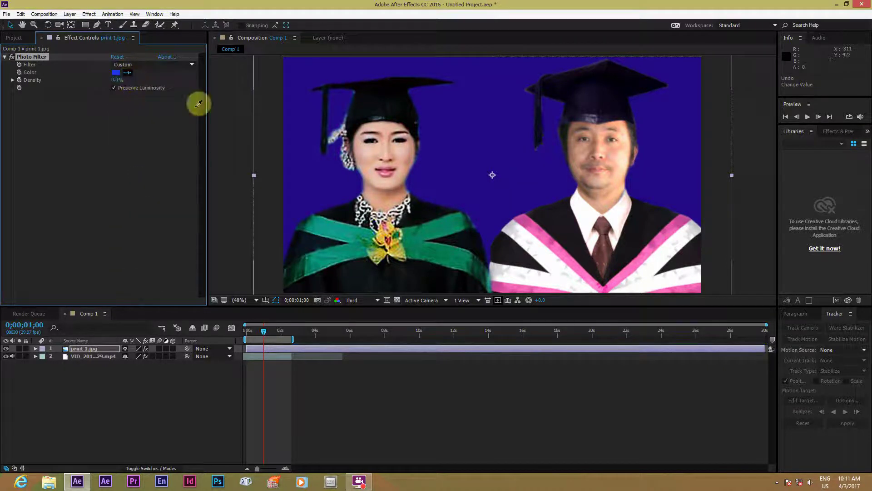
{"action": "left_click", "coordinate": [388, 100]}
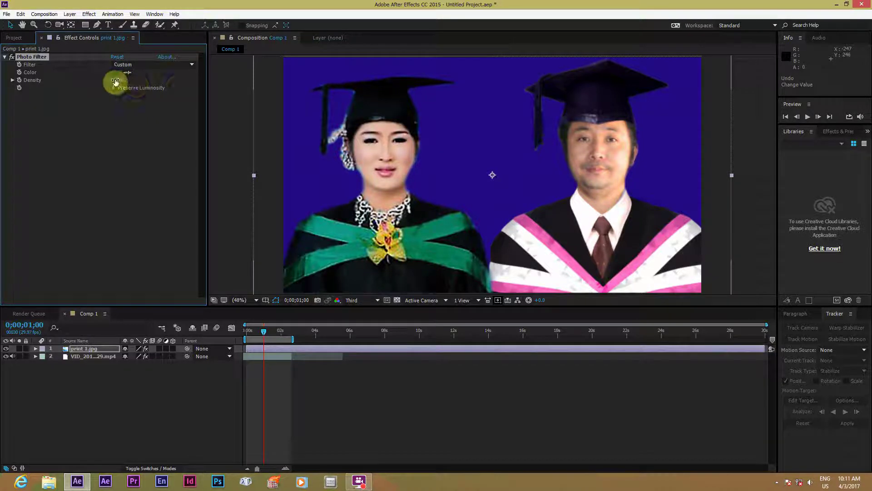
Try the black custom filter at 100% density and undo the density change.
{"action": "left_click_drag", "start_coordinate": [115, 82], "coordinate": [218, 91]}
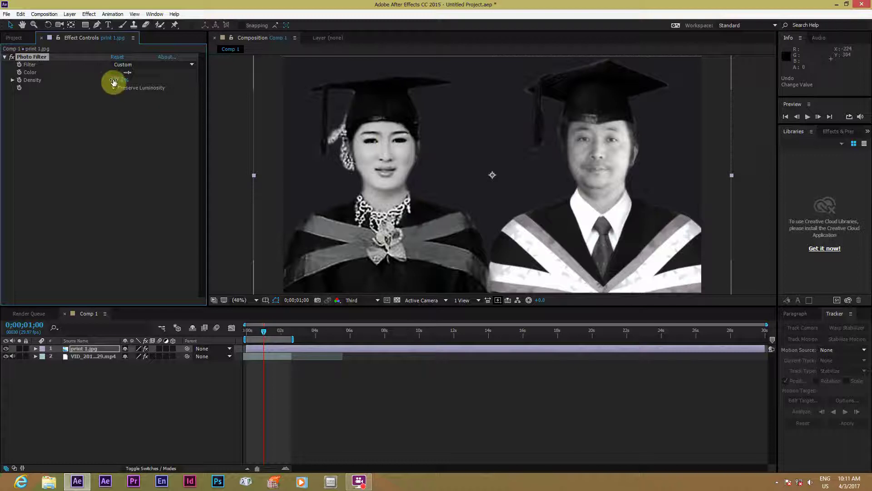
{"action": "left_click_drag", "start_coordinate": [114, 82], "coordinate": [181, 91]}
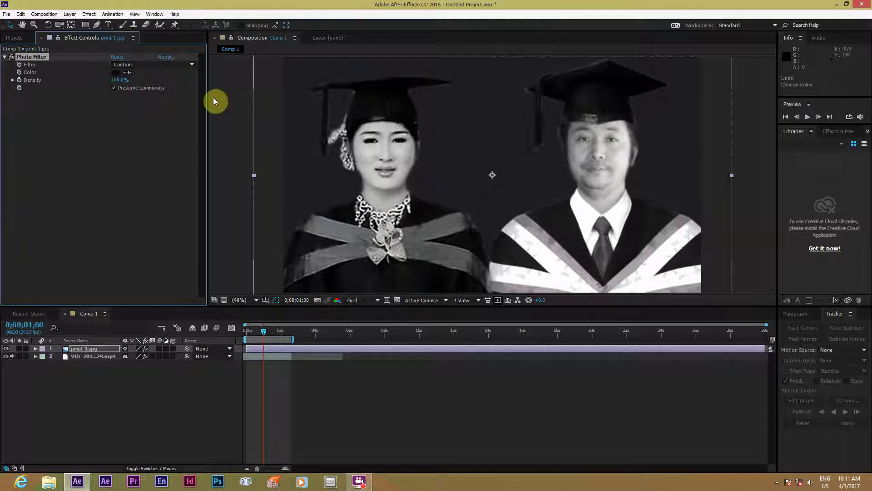
{"action": "key", "text": "ctrl+z"}
Resample the custom filter color from the blue background between the portraits and set the density to 100%.
{"action": "left_click", "coordinate": [190, 65]}
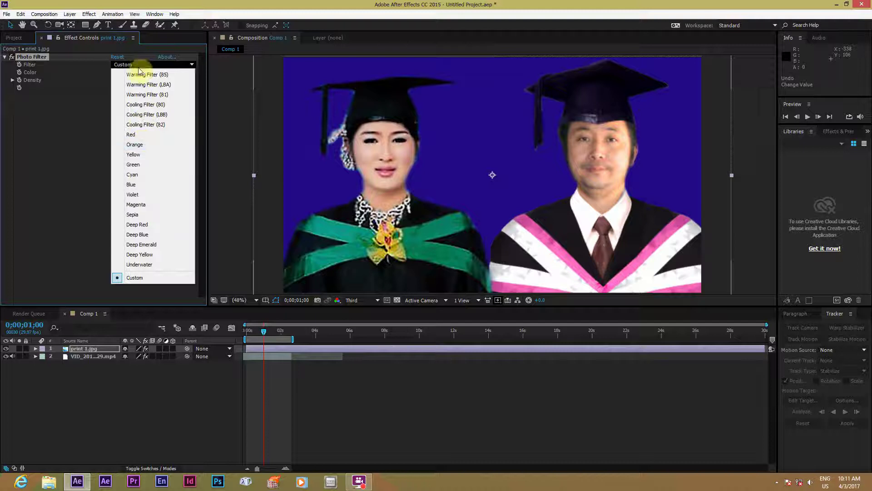
{"action": "left_click", "coordinate": [90, 196]}
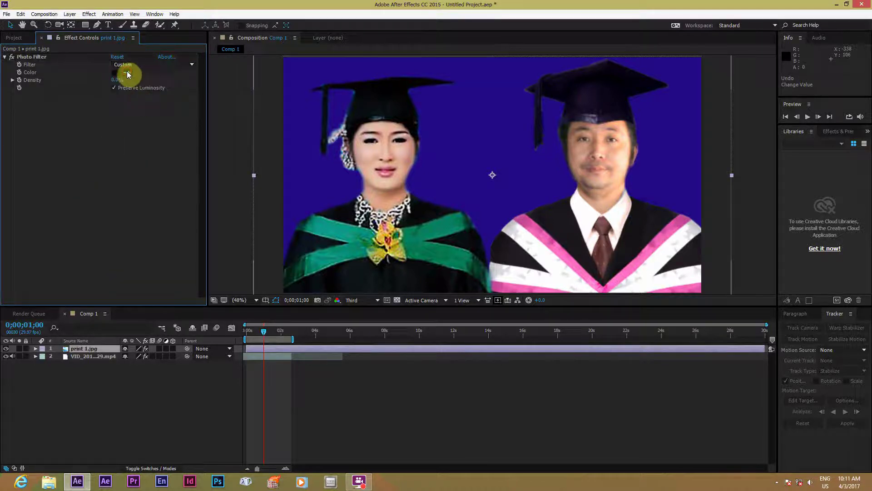
{"action": "left_click", "coordinate": [128, 72]}
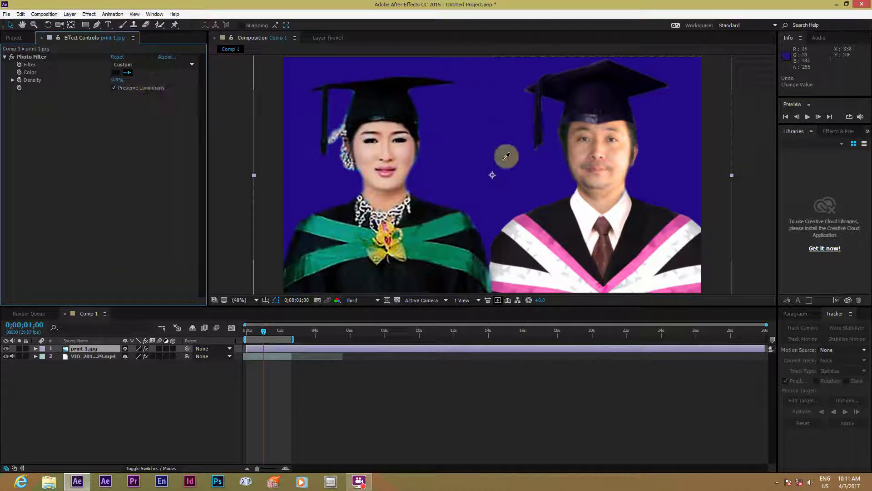
{"action": "left_click", "coordinate": [490, 152]}
{"action": "left_click_drag", "start_coordinate": [116, 81], "coordinate": [405, 135]}
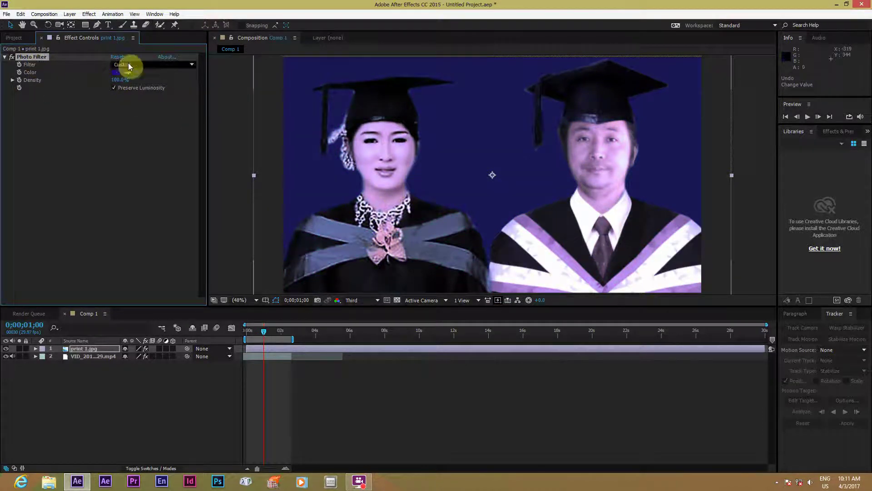
{"action": "left_click", "coordinate": [143, 64]}
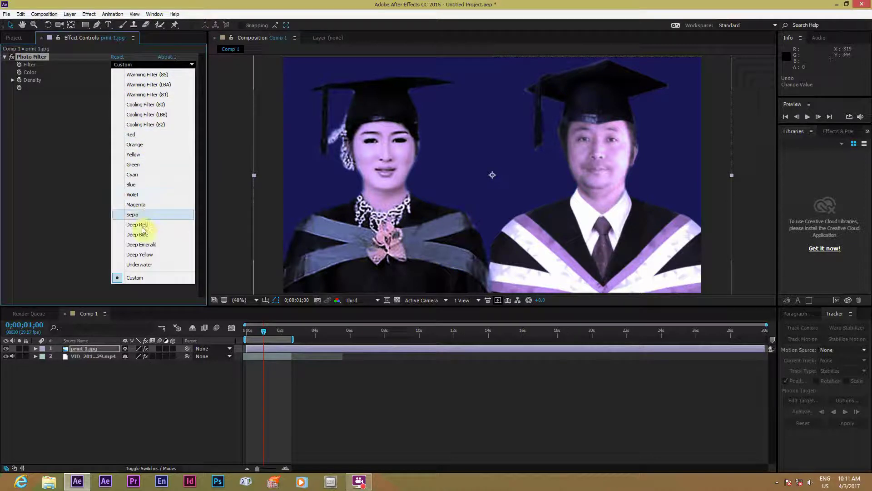
{"action": "left_click", "coordinate": [138, 281]}
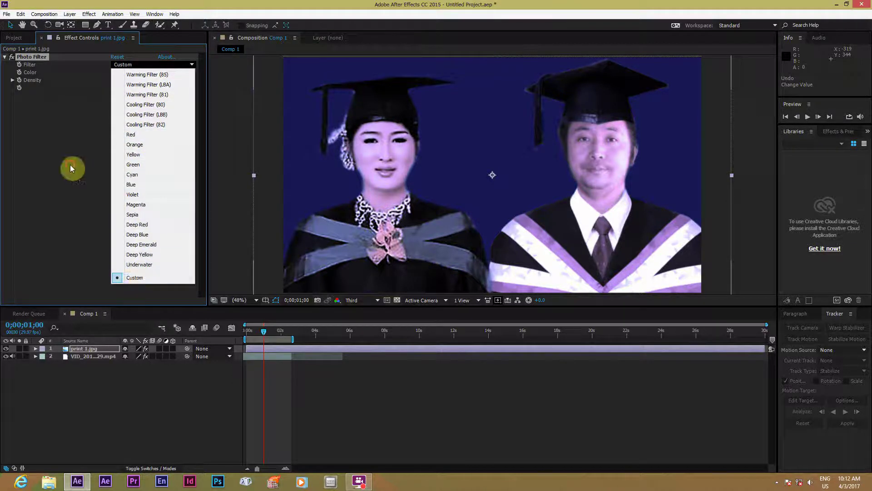
{"action": "left_click", "coordinate": [145, 65]}
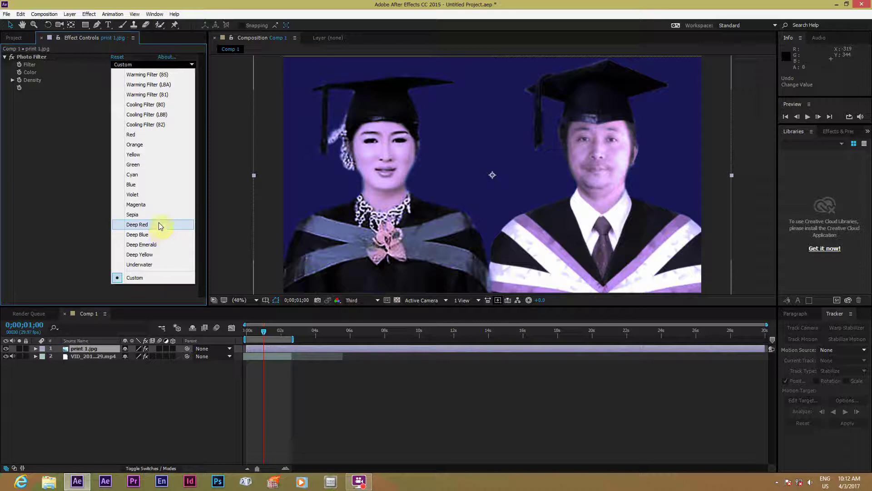
{"action": "left_click", "coordinate": [108, 191]}
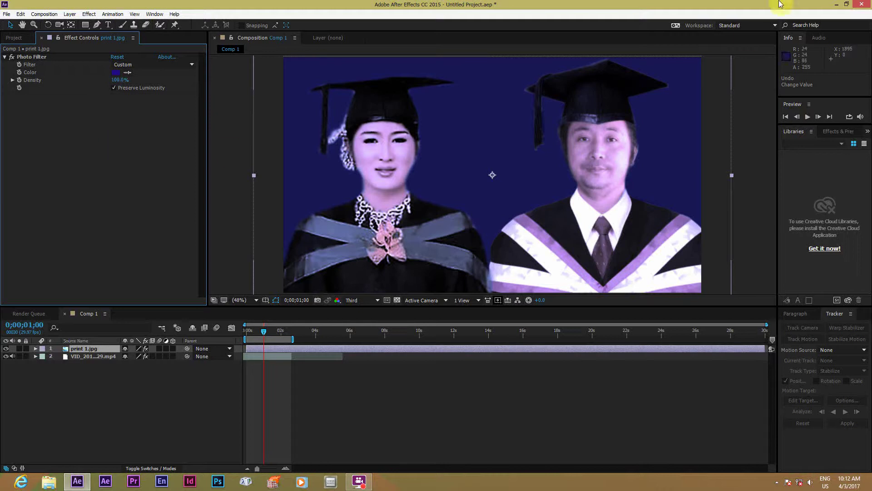
{"action": "left_click", "coordinate": [837, 4]}
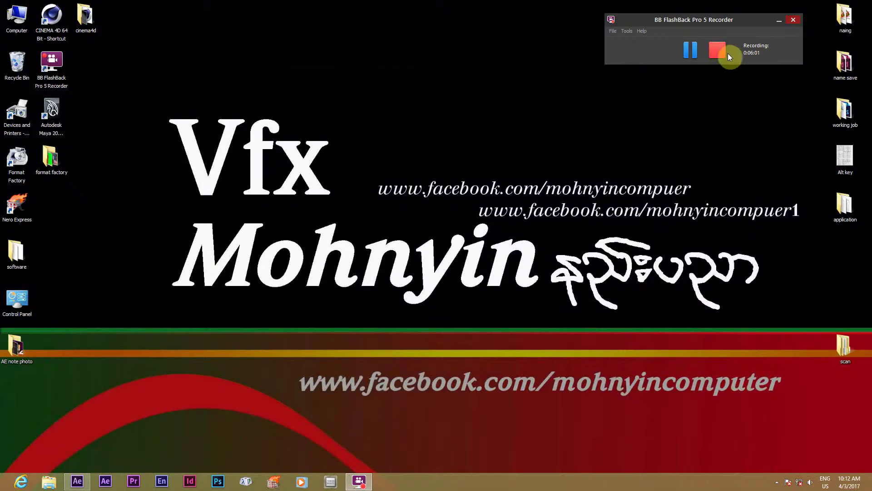